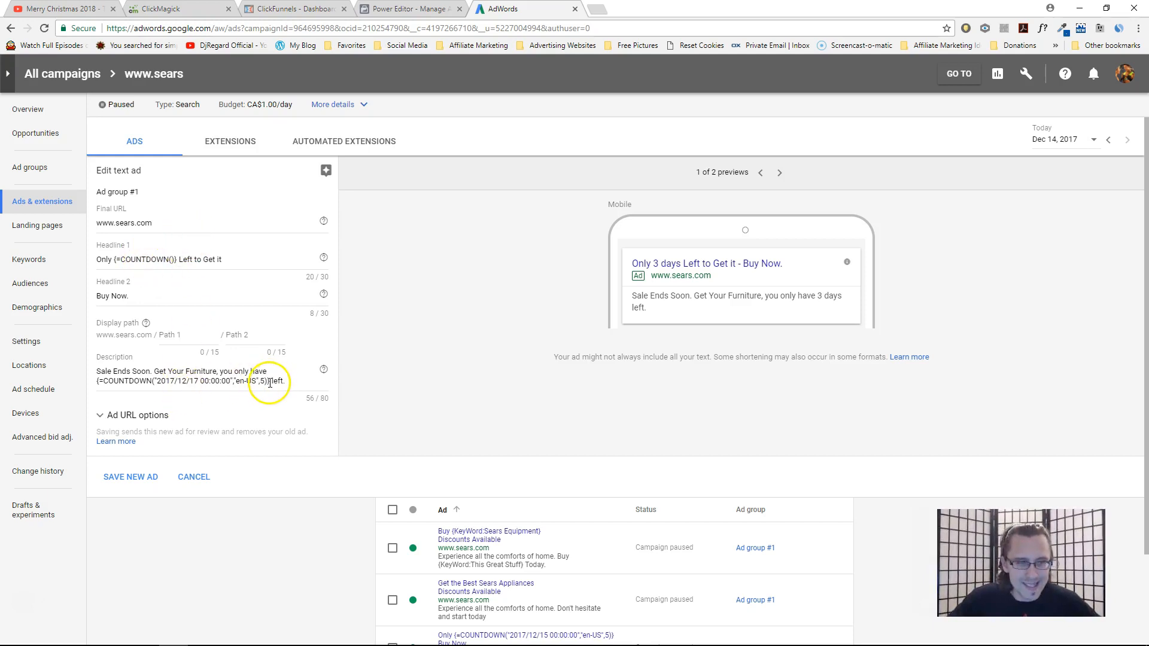
Compare how the countdown in the headline and description renders in the mobile and desktop ad previews.
left_click_drag(270, 381, 99, 396)
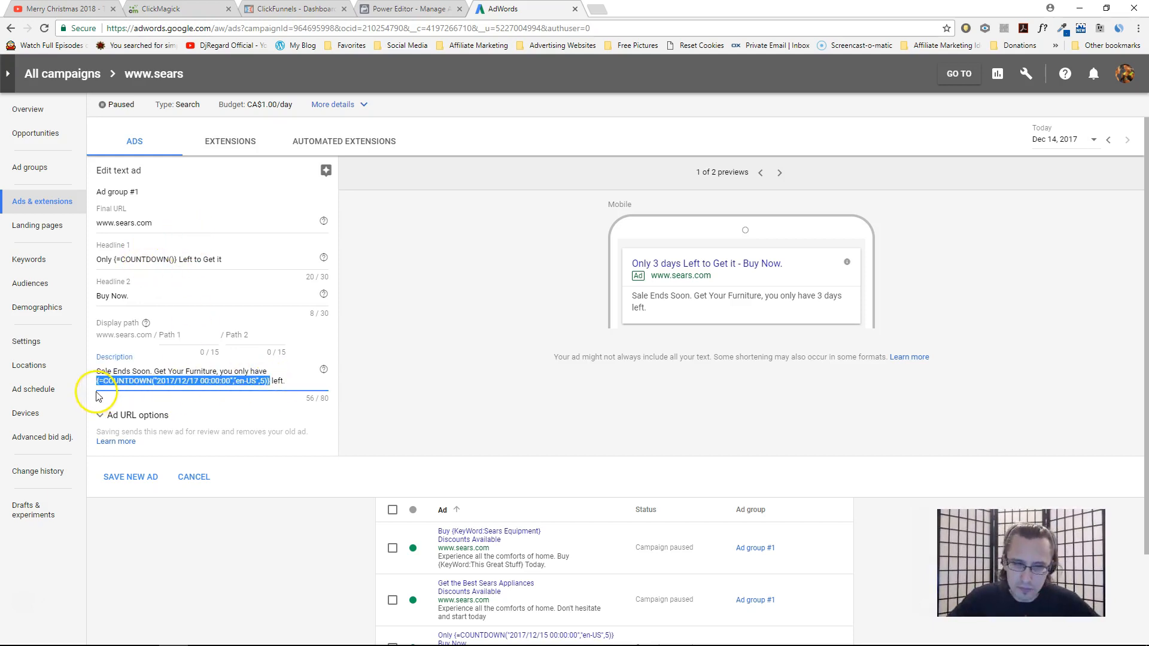
left_click(825, 301)
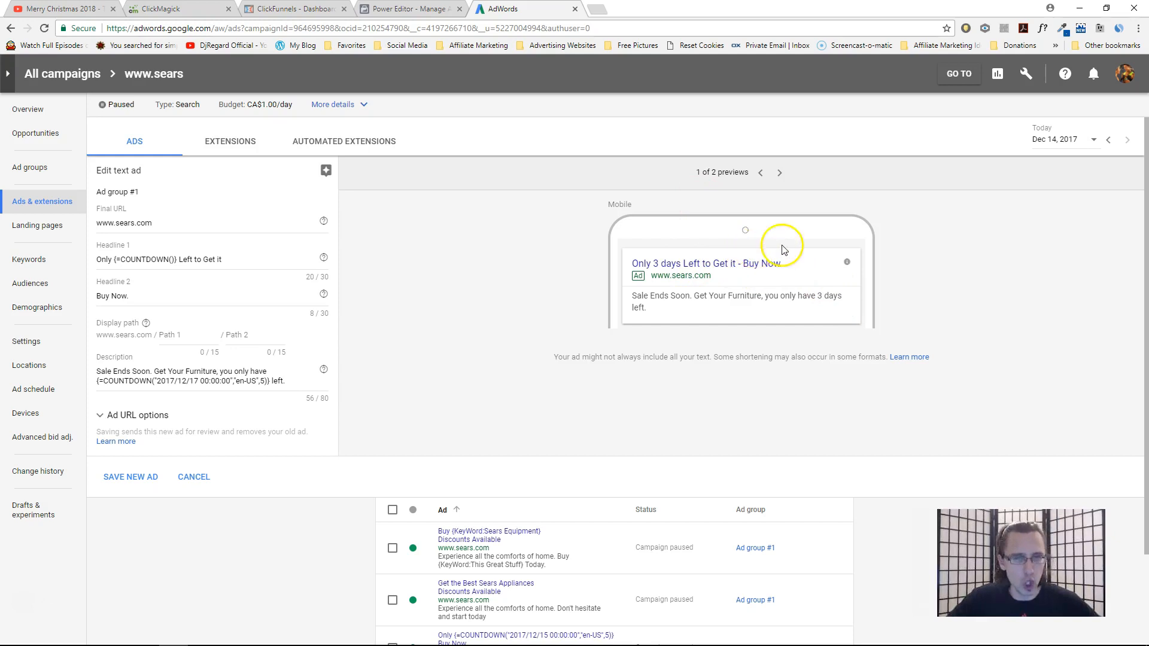
left_click(779, 173)
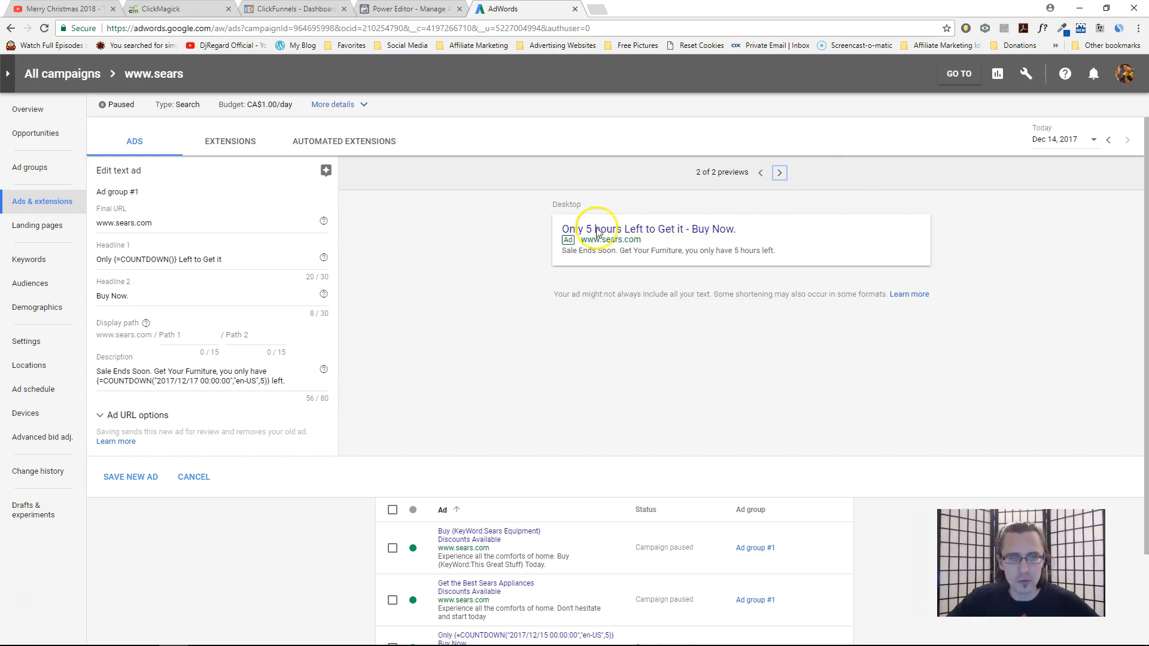
left_click_drag(584, 229, 622, 241)
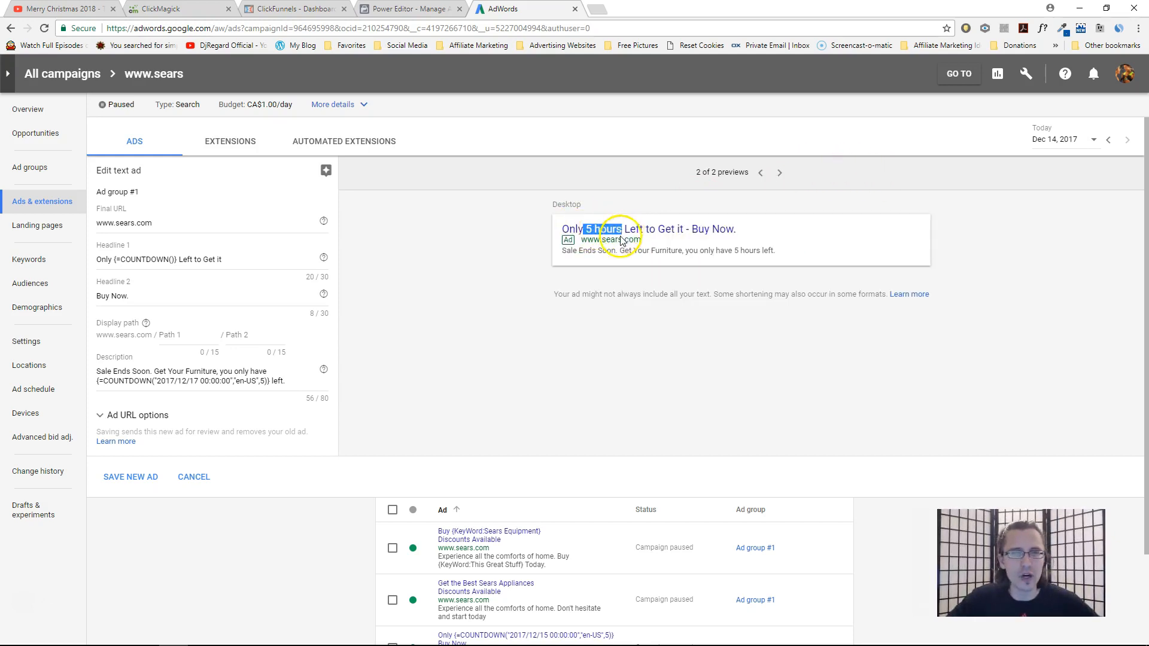
left_click(762, 175)
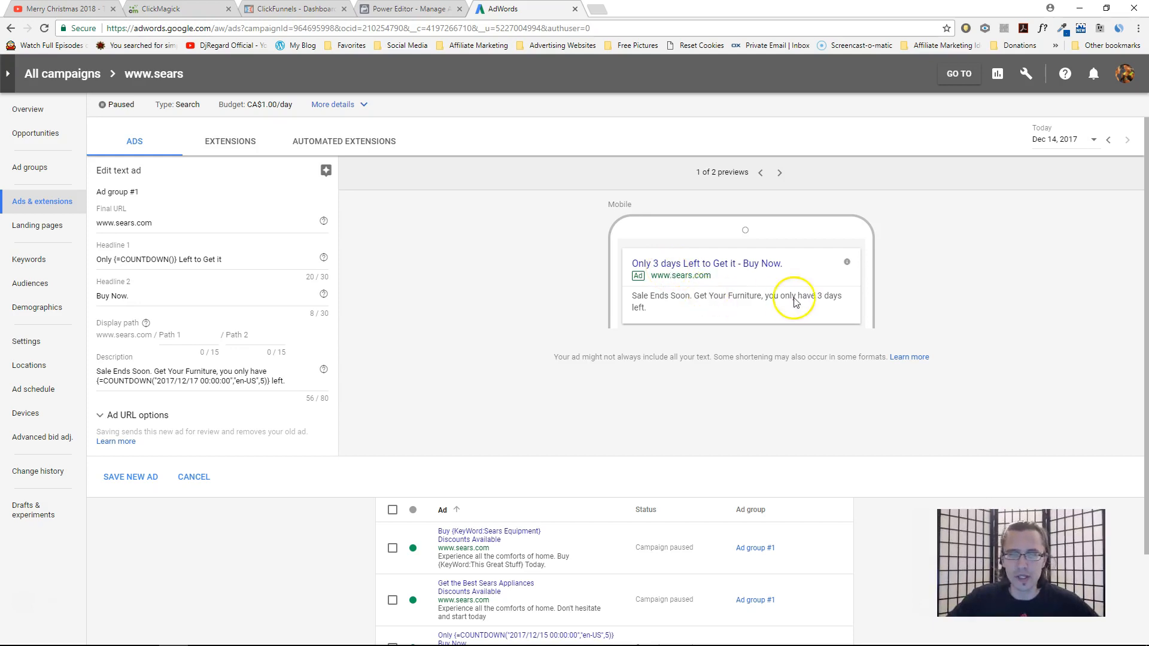
left_click_drag(817, 297, 845, 298)
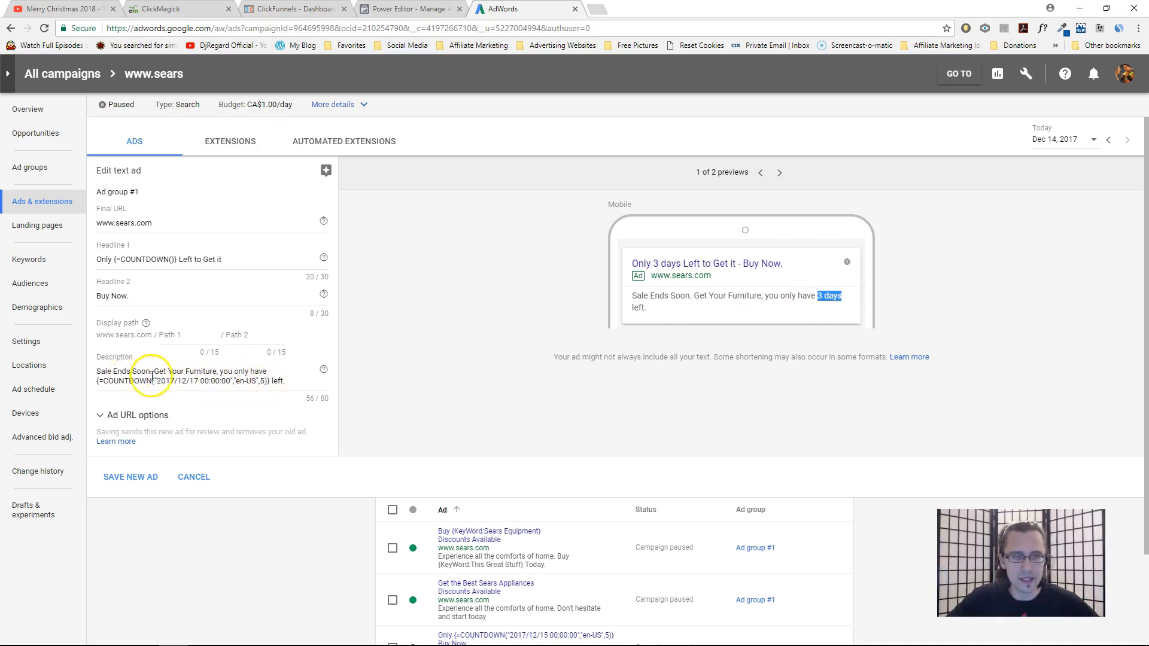
left_click_drag(270, 380, 100, 383)
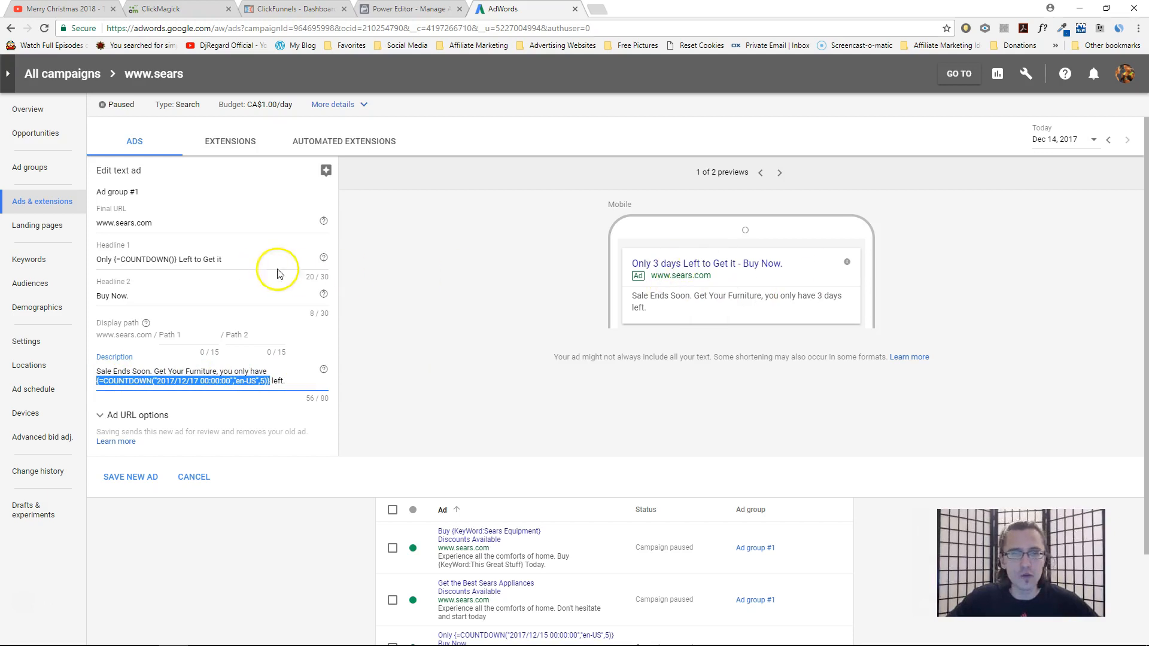
left_click(654, 263)
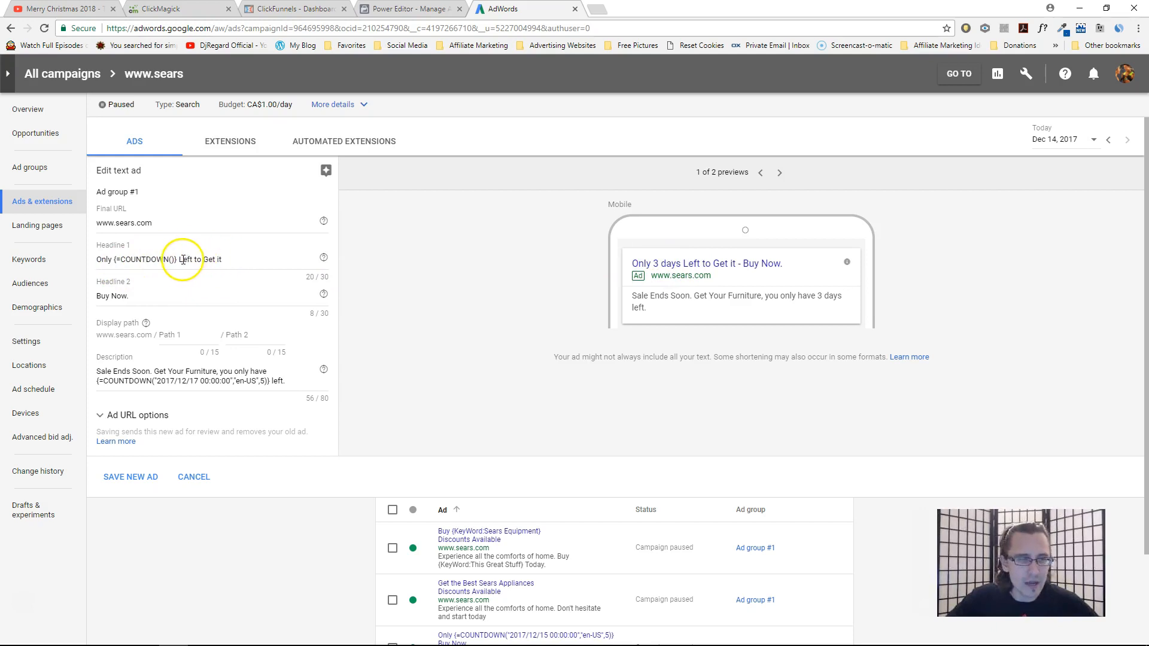
Replace the existing countdown in Headline 1 with a newly inserted Countdown function between "Only" and "Left to Get it".
left_click_drag(179, 259, 113, 259)
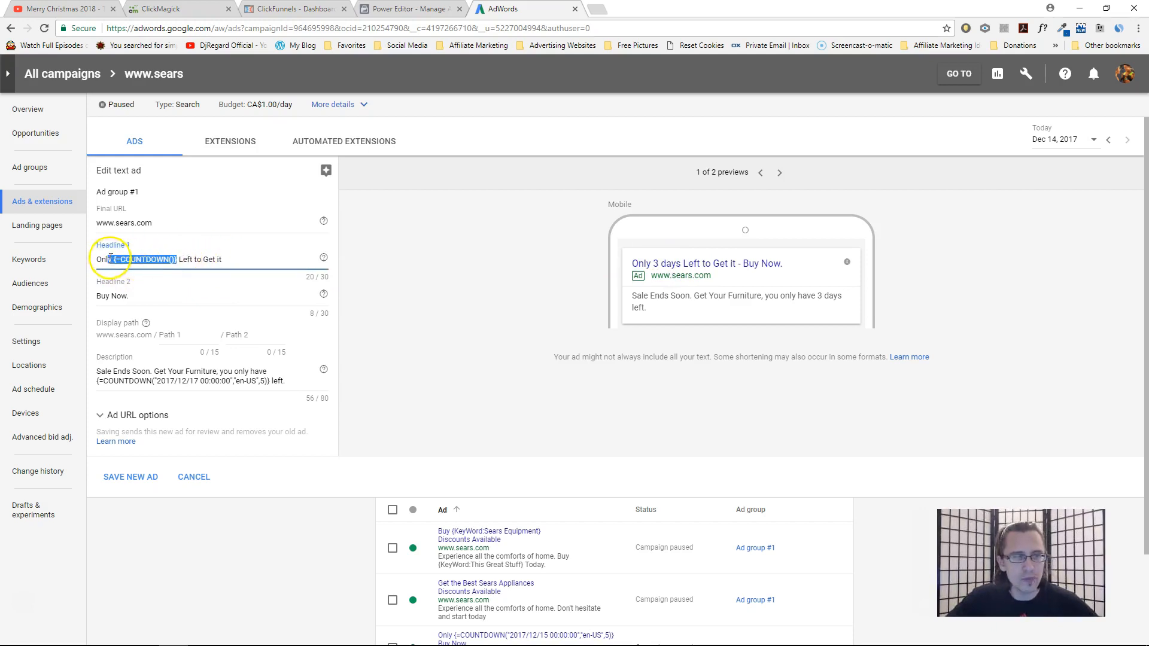
key("BackSpace")
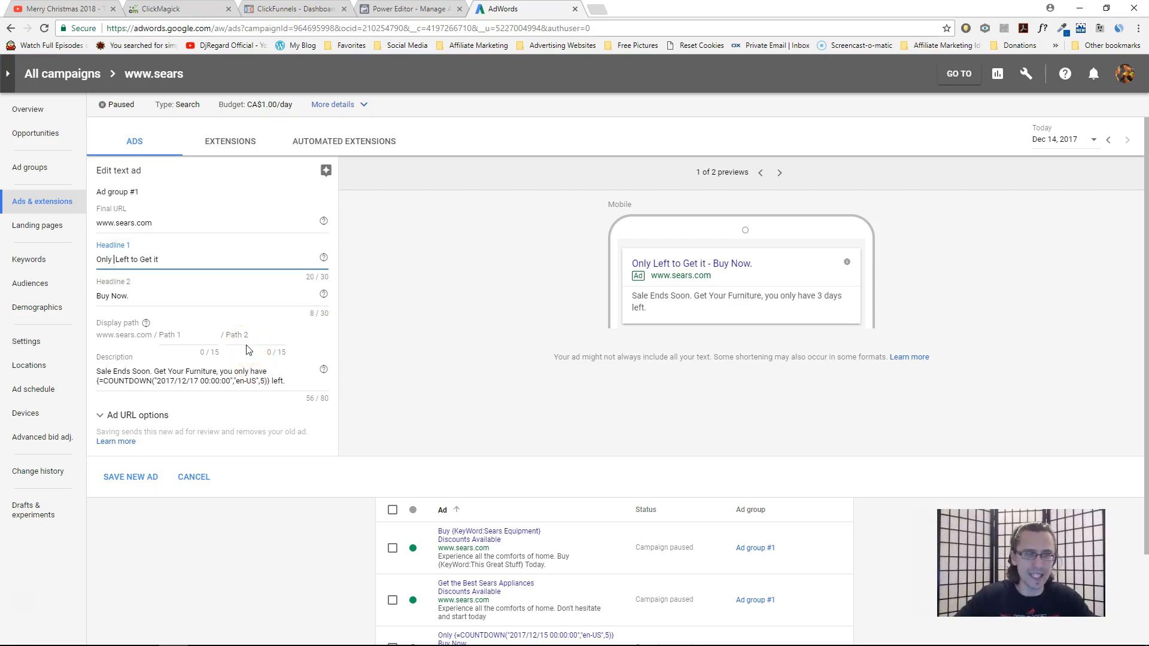
type("{")
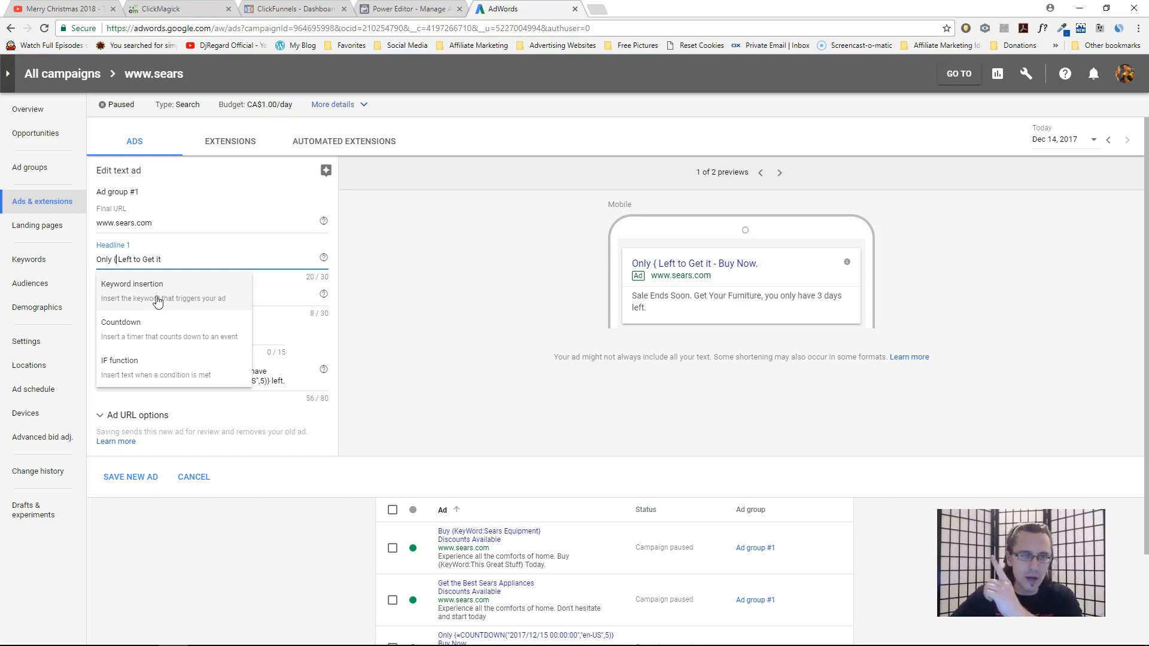
left_click(161, 332)
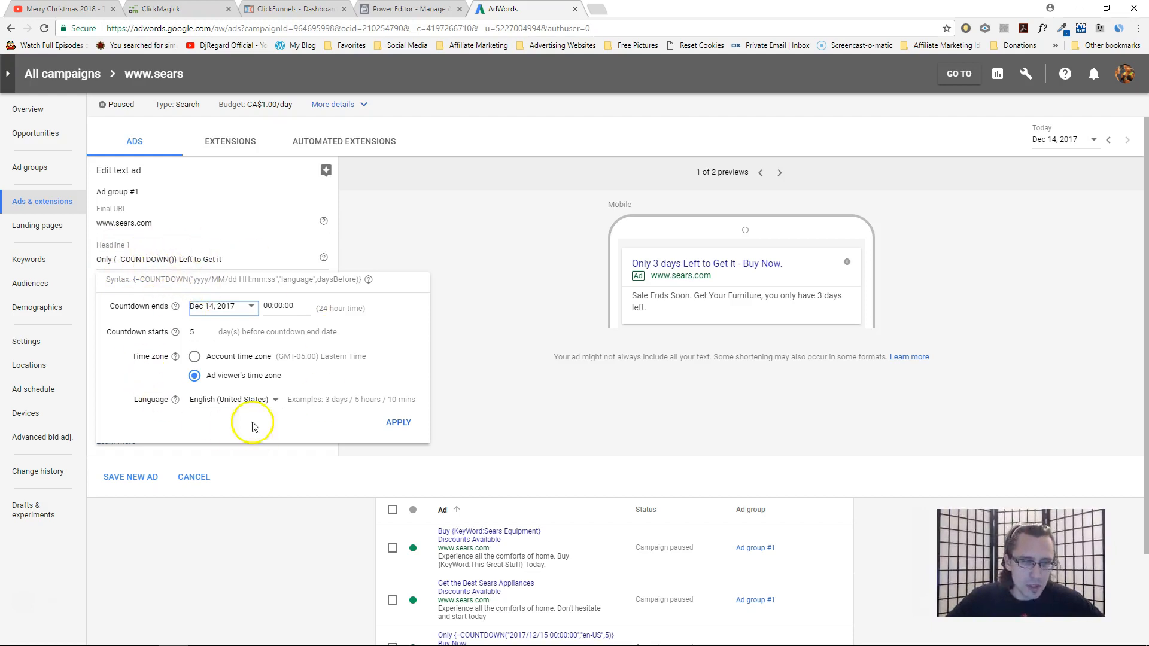
Set the Headline 1 countdown to end Dec 17, 2017 at 12:00:00, starting 3 days before the end date, and apply it.
left_click(217, 312)
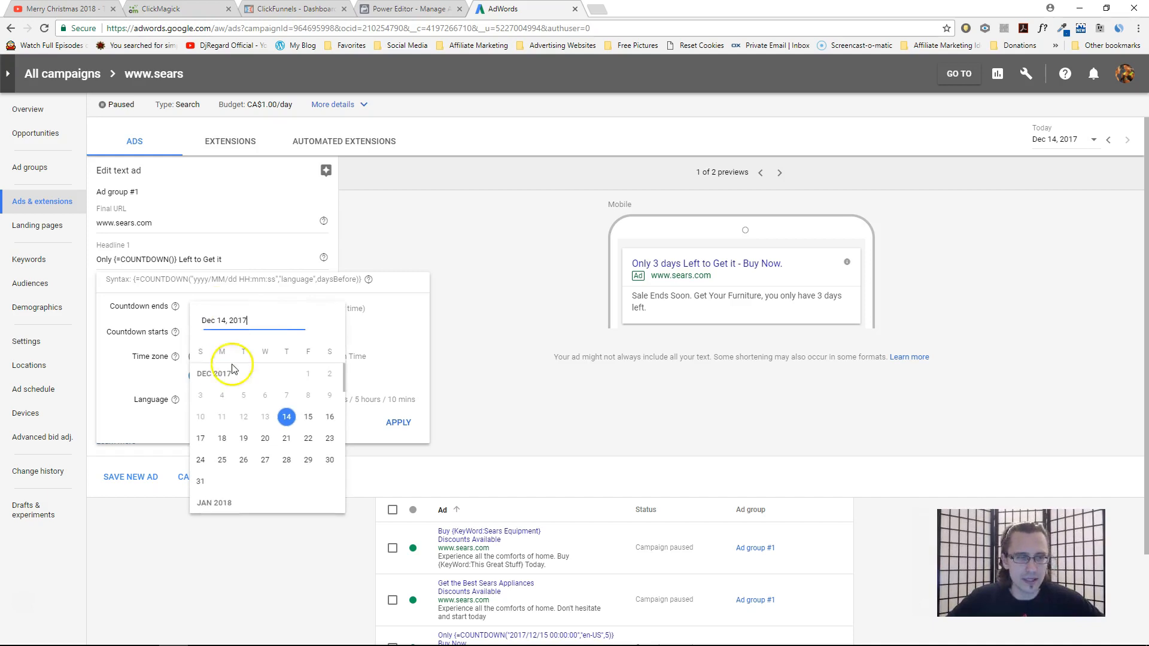
left_click(200, 438)
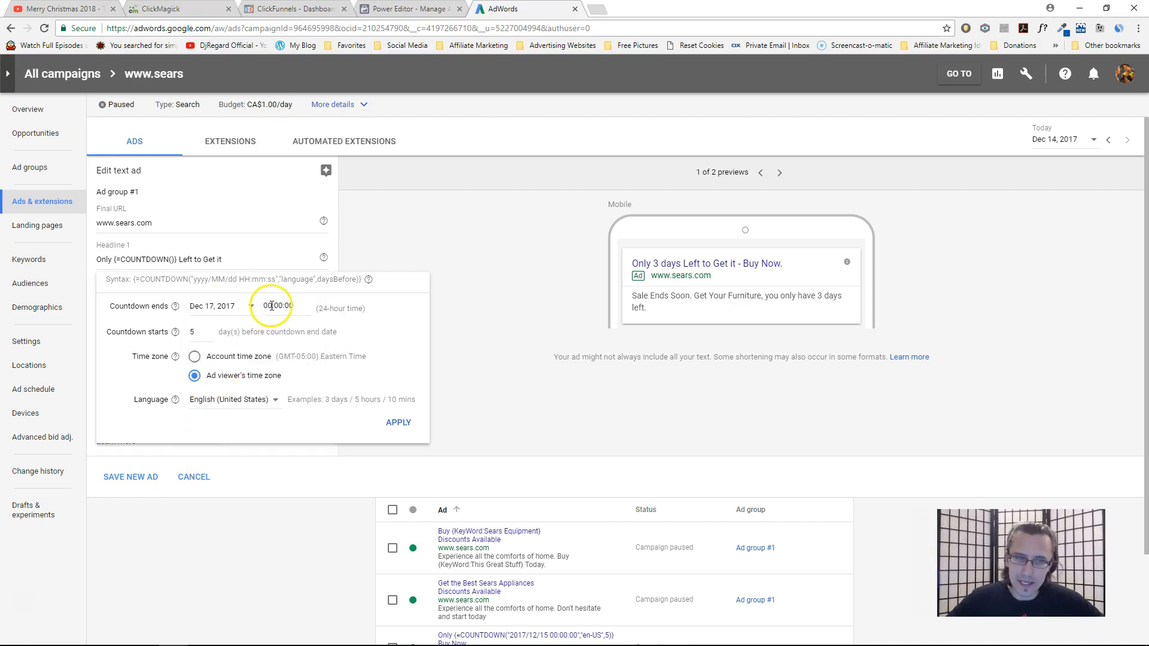
left_click(268, 306)
type("12")
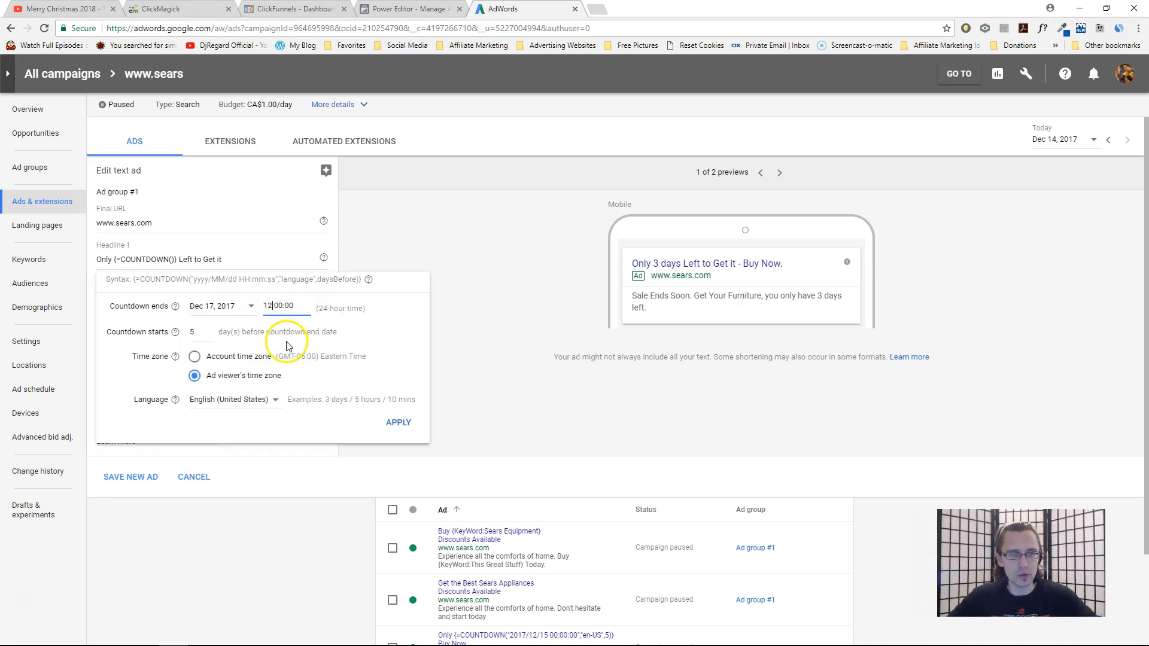
left_click_drag(318, 308, 354, 307)
double_click(191, 333)
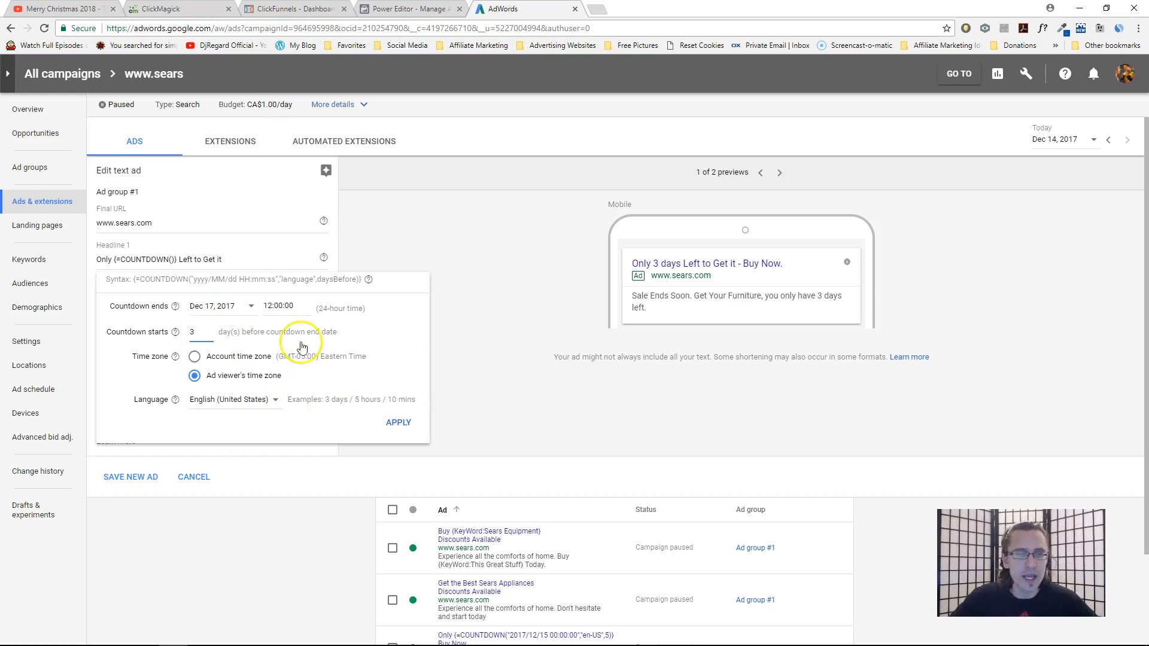
left_click(399, 423)
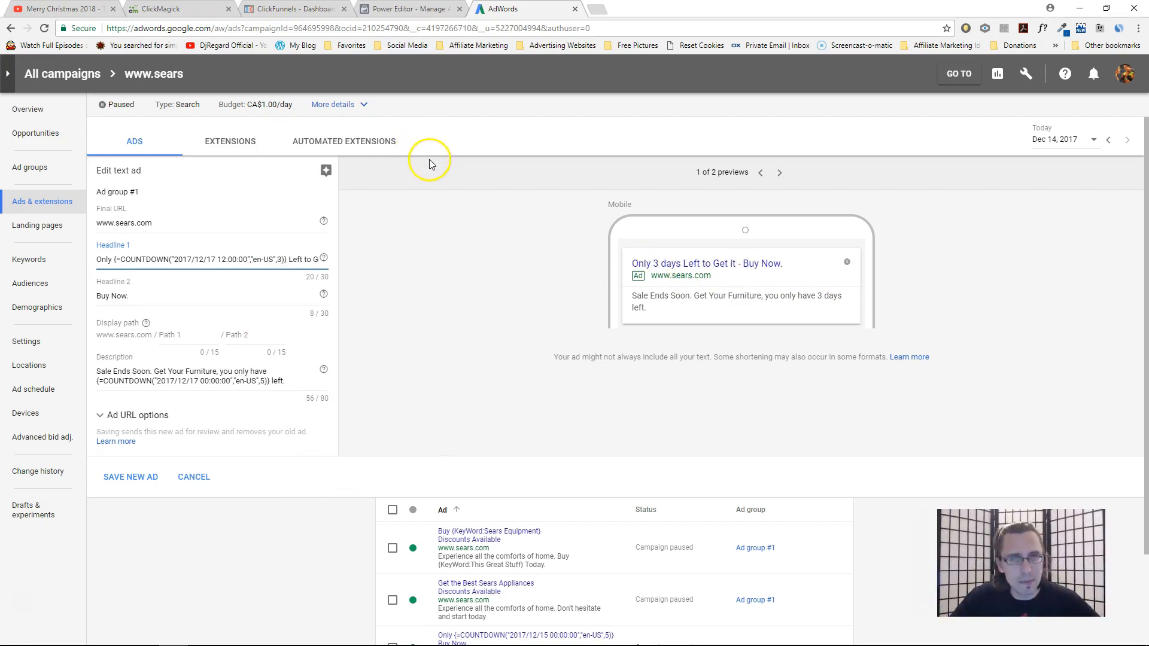
Try to save the ad with the filler text "asdf" added to the end of Headline 1.
left_click(221, 262)
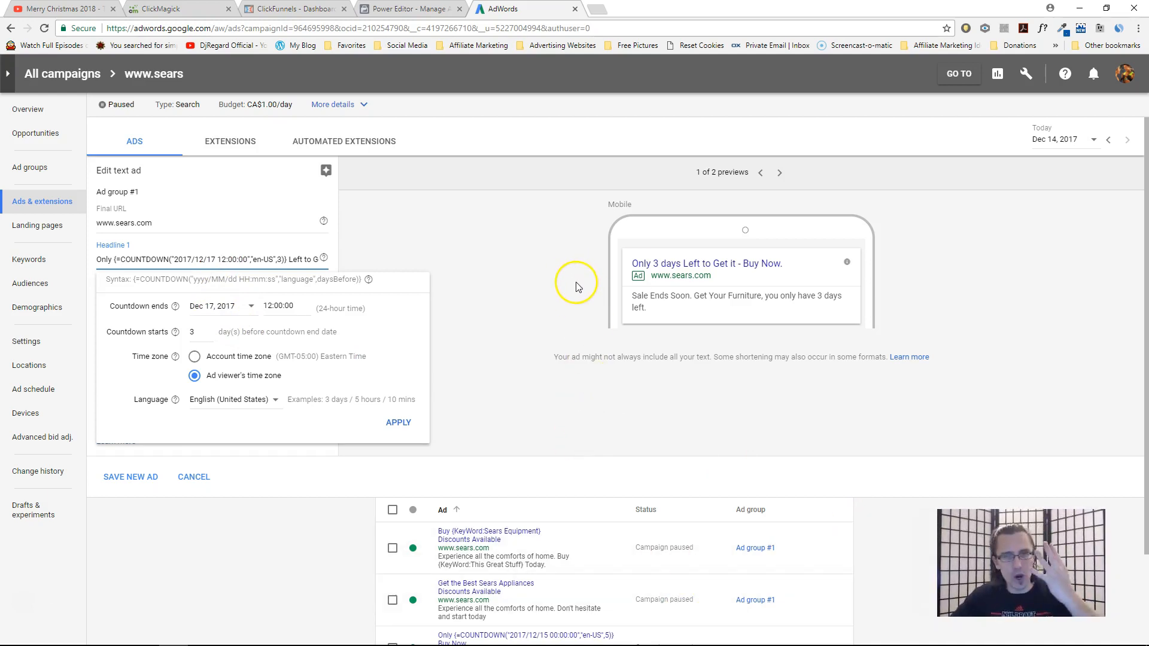
left_click(647, 264)
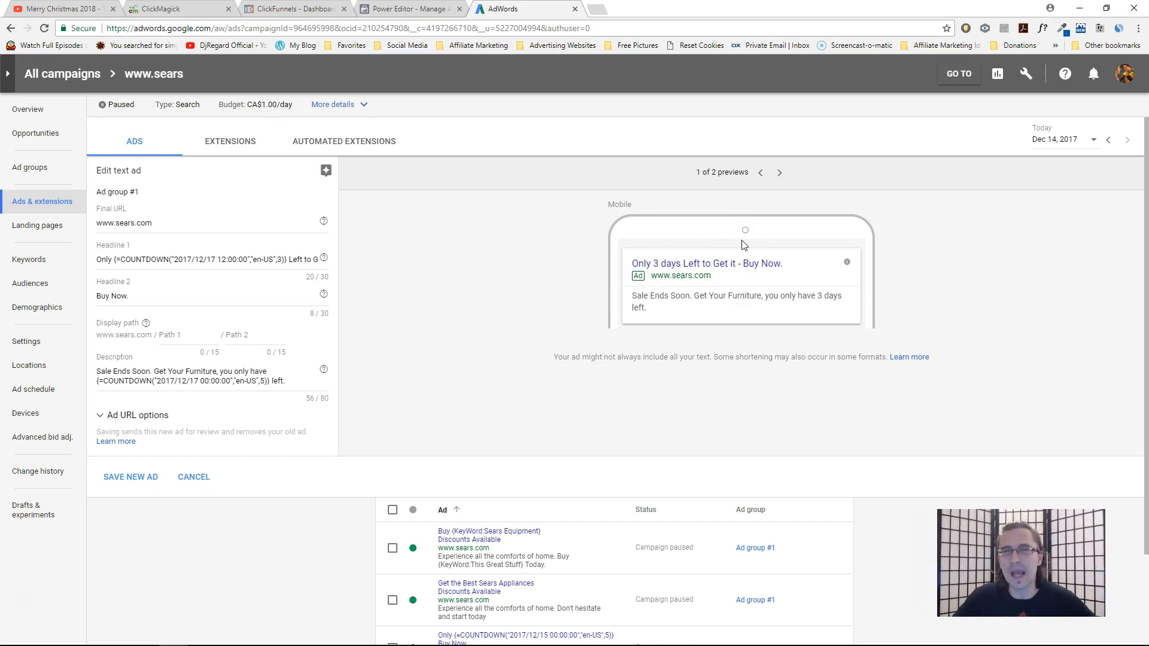
left_click(285, 259)
left_click_drag(290, 259, 326, 259)
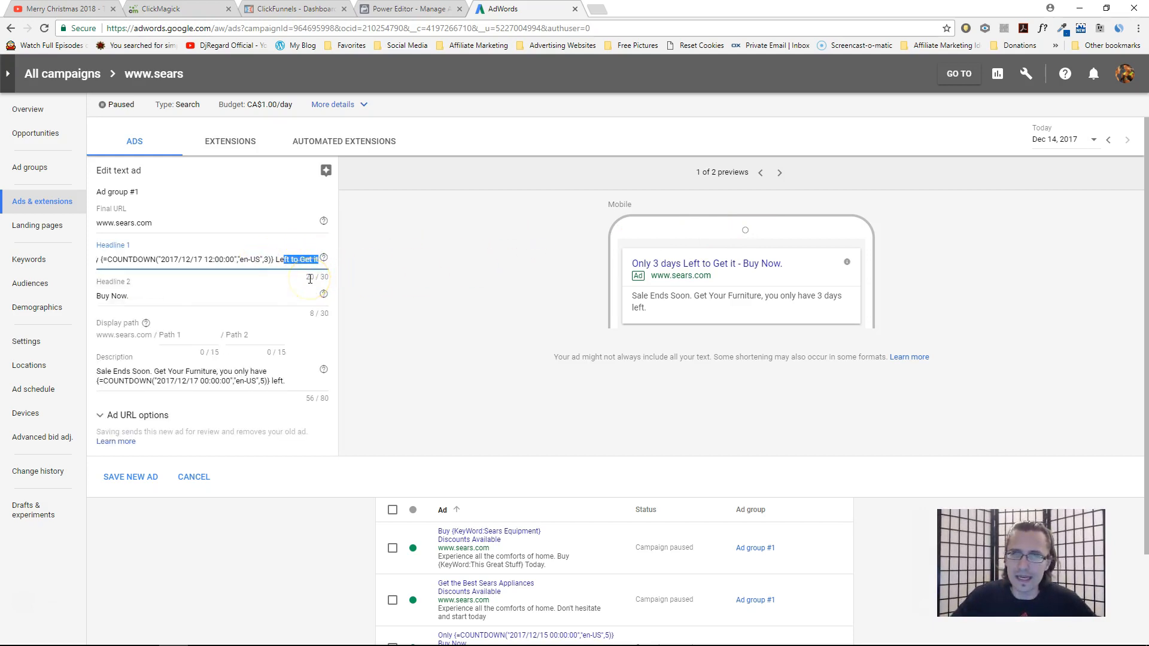
left_click(321, 260)
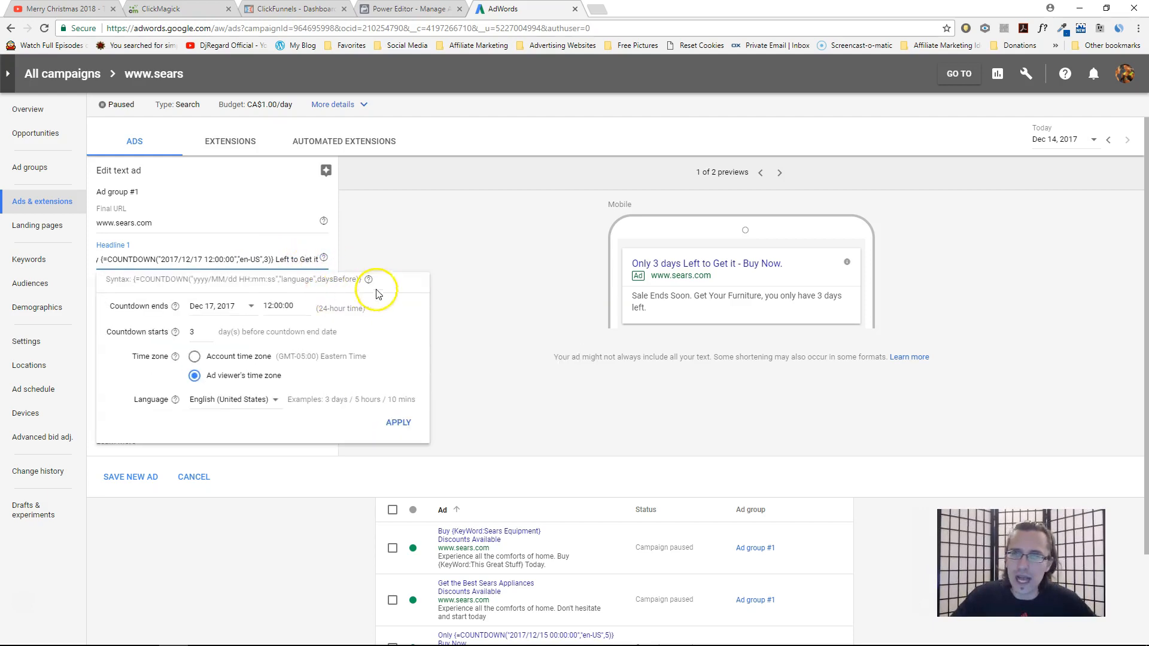
type("asdfasd")
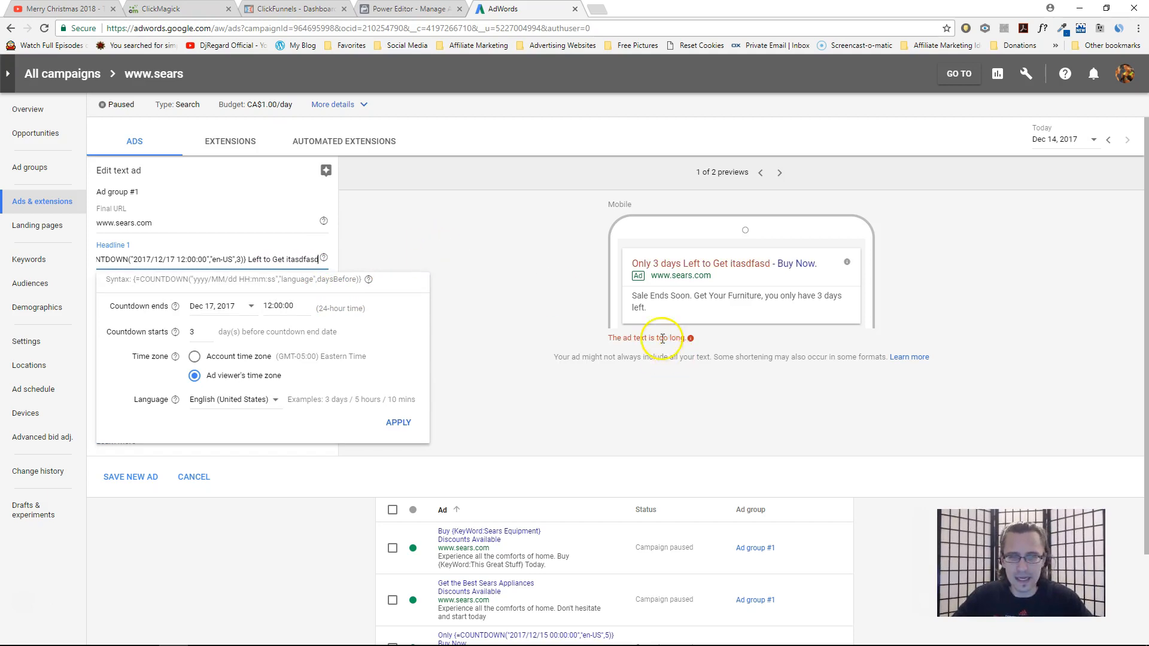
key("BackSpace")
key("BackSpace")
key("BackSpace")
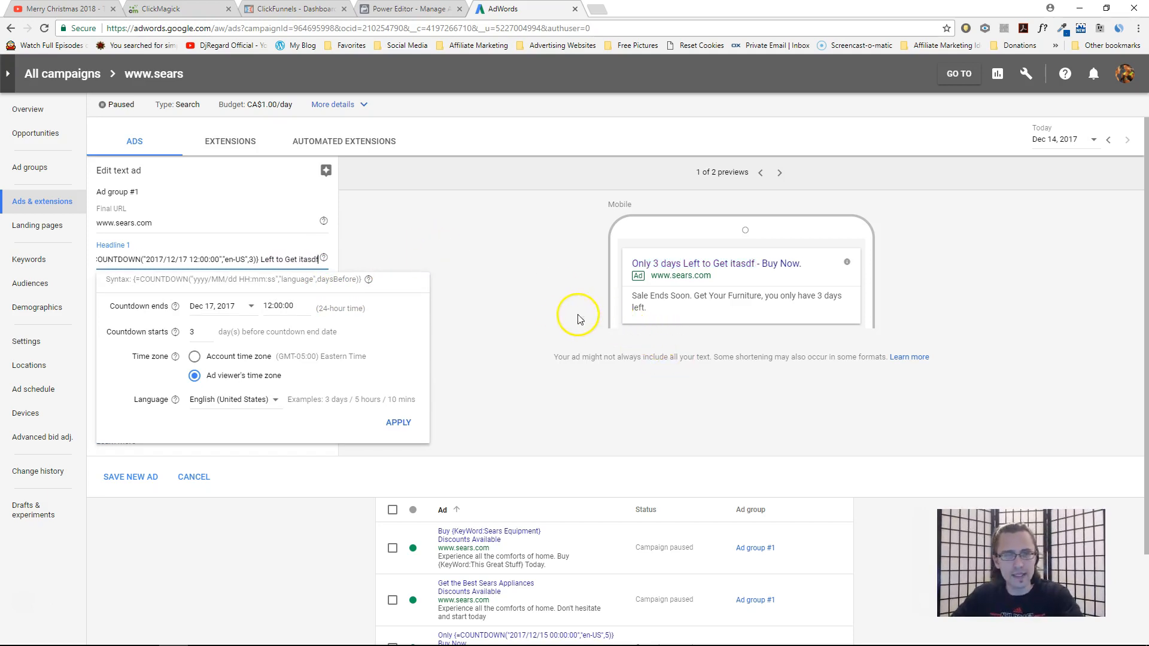
left_click(142, 477)
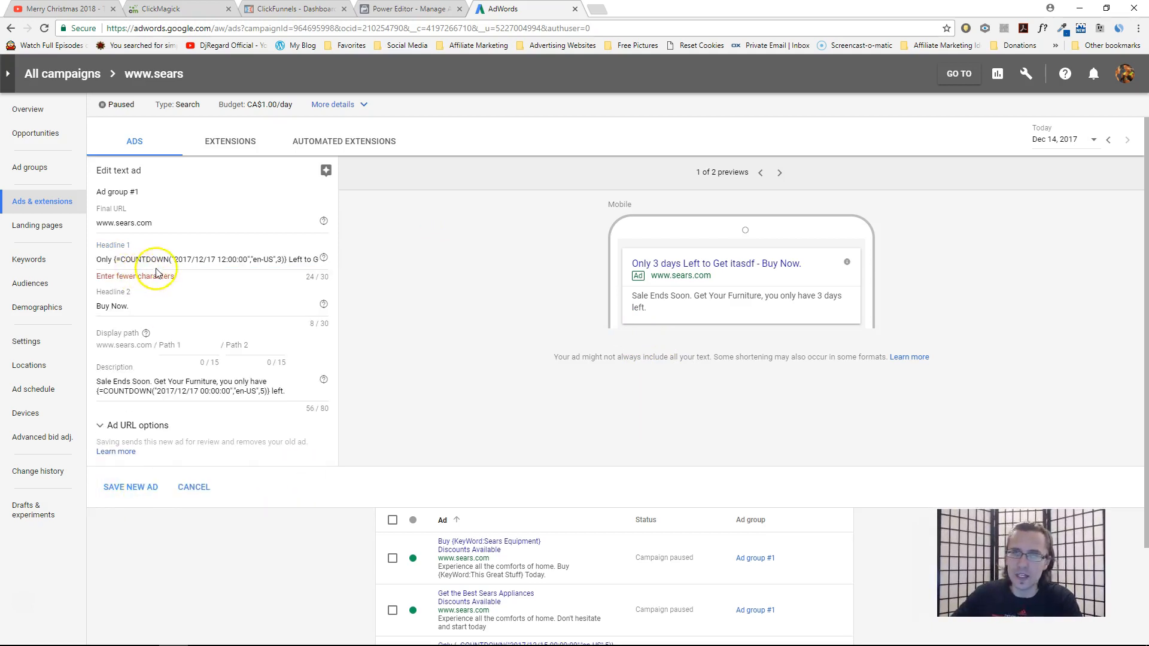
Remove the filler text "asdf" from the end of Headline 1.
left_click_drag(269, 259, 317, 263)
left_click(317, 262)
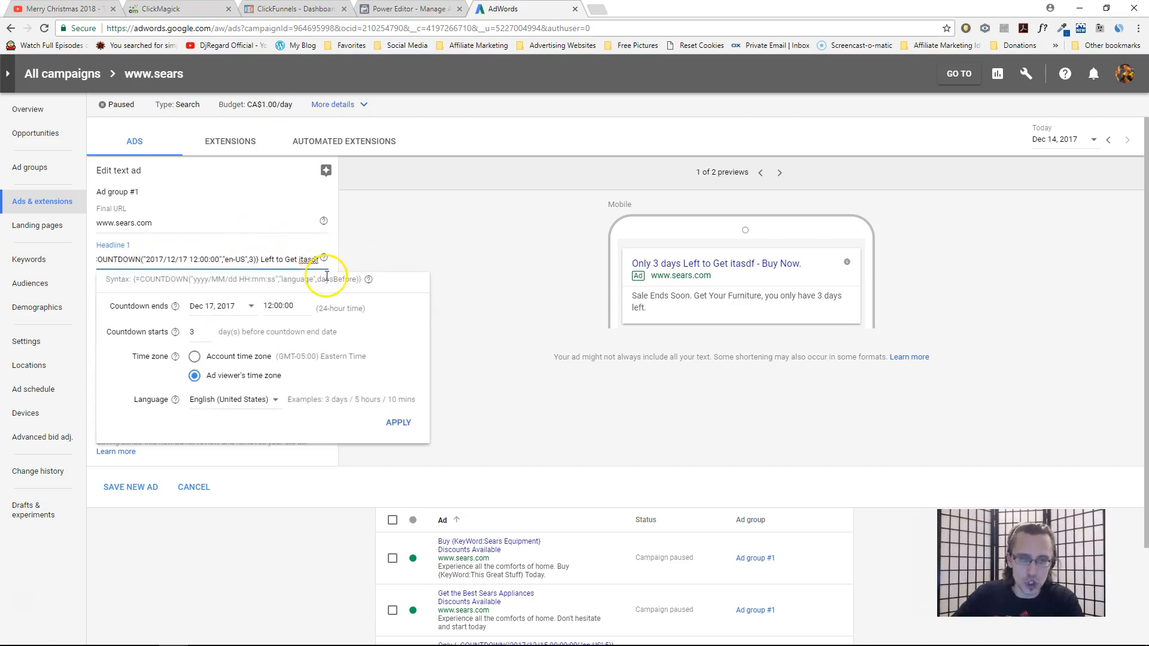
key("BackSpace")
key("BackSpace")
key("BackSpace")
key("BackSpace")
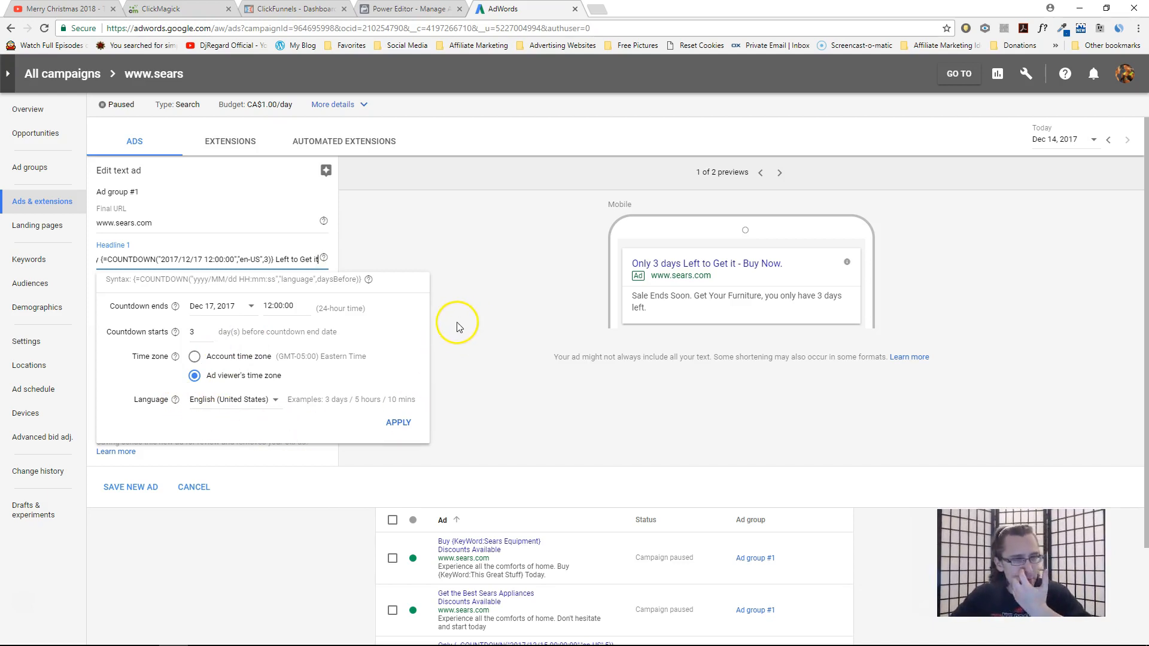
Set the Headline 1 countdown to start 10 days before the countdown end date.
left_click(198, 335)
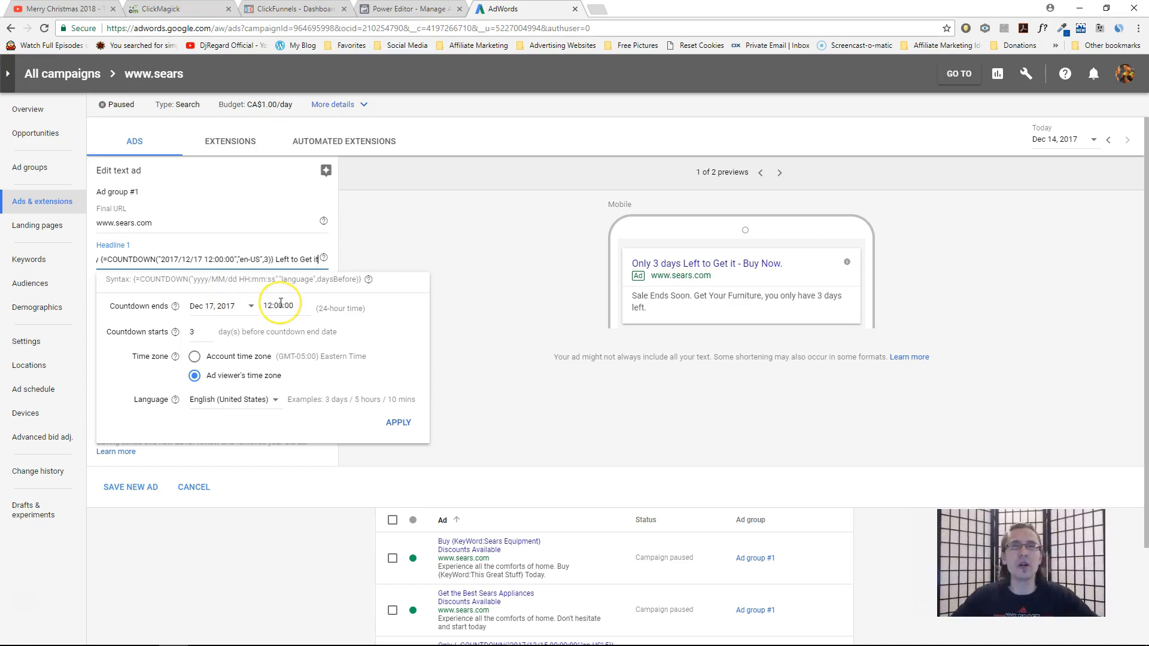
double_click(202, 330)
type("10")
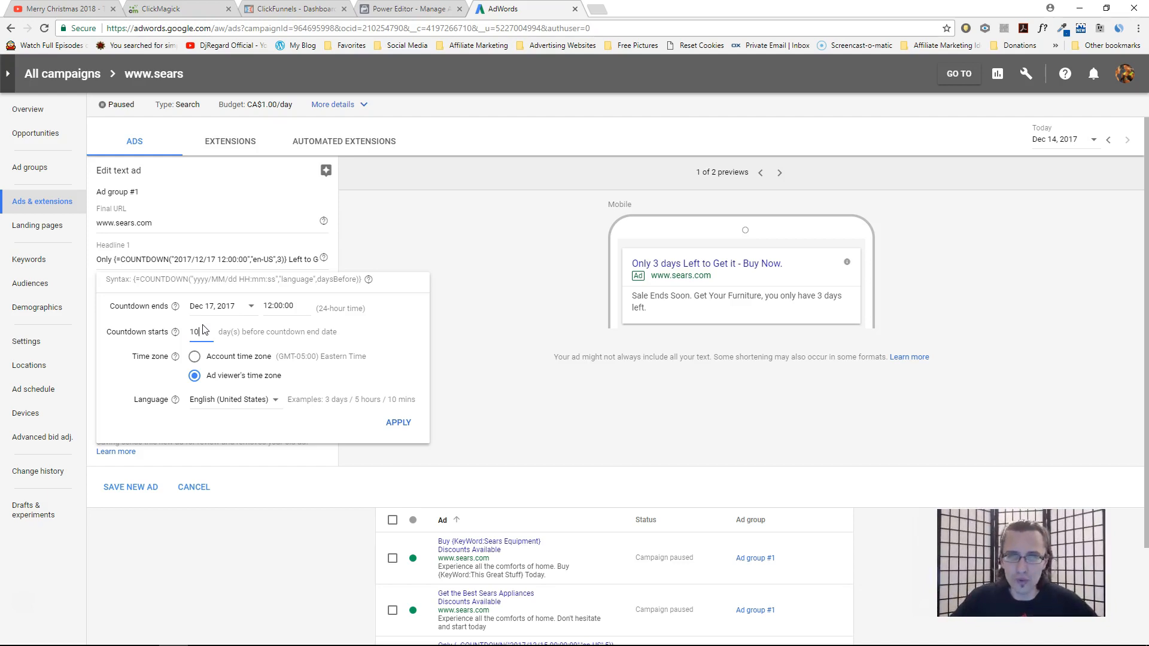
Set the Headline 1 countdown to start 3 days before the end date and apply the settings.
left_click_drag(207, 336, 189, 336)
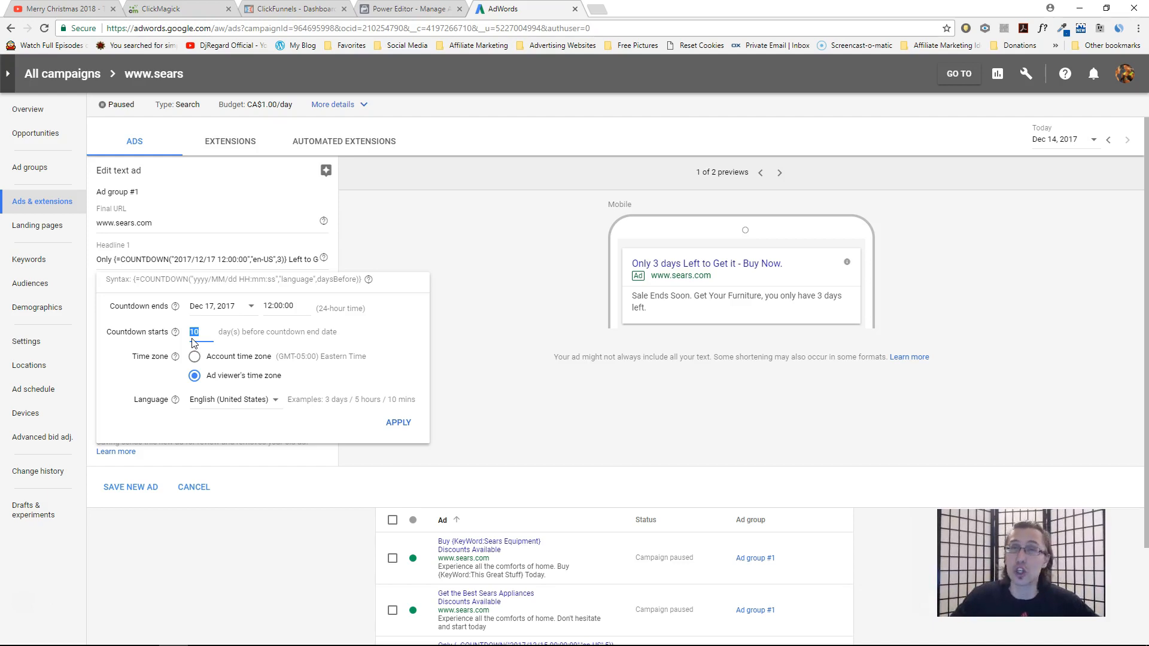
type("3")
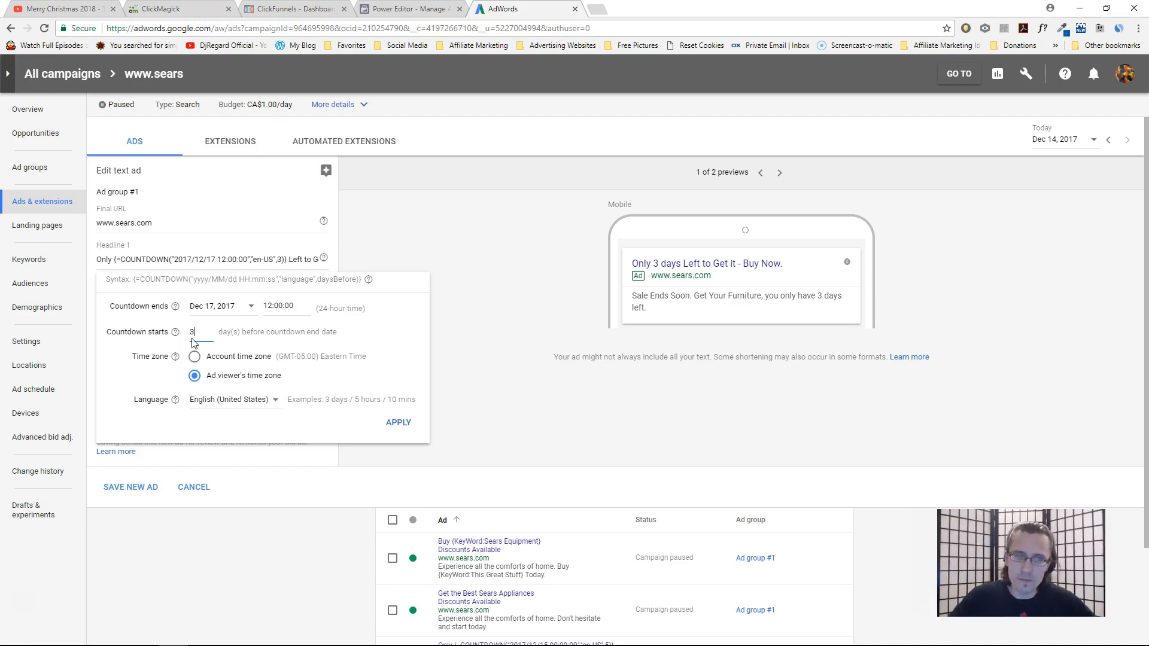
left_click(398, 422)
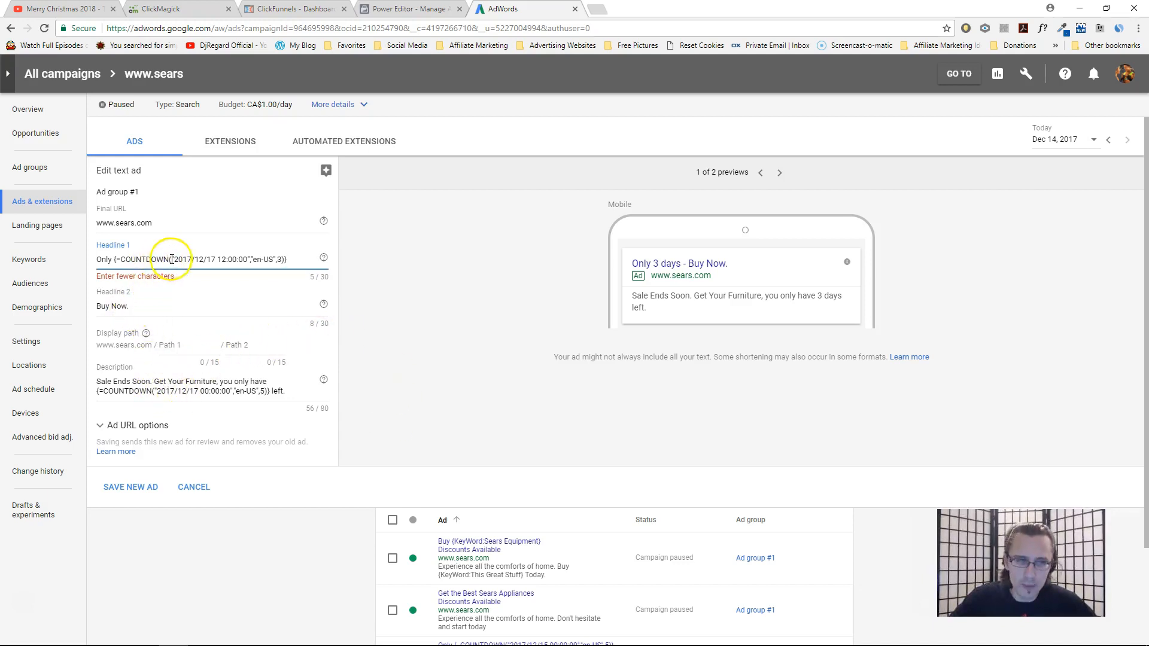
Set the Headline 1 countdown to start 1 day before the end date, apply it, and reopen the countdown settings.
left_click(205, 259)
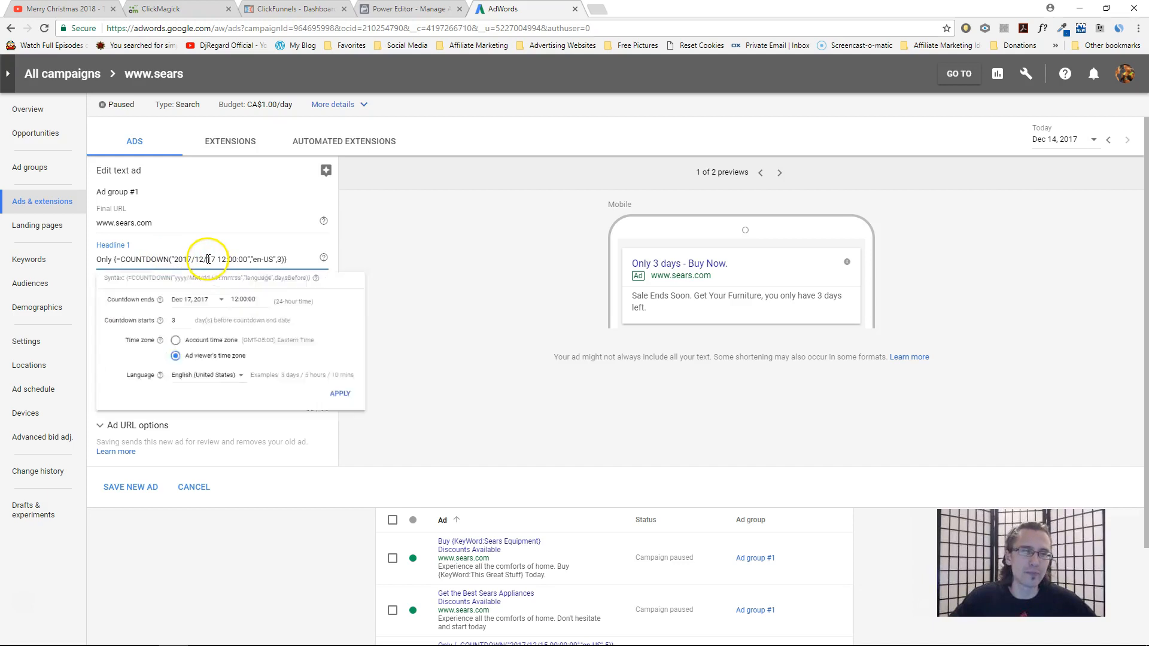
double_click(191, 333)
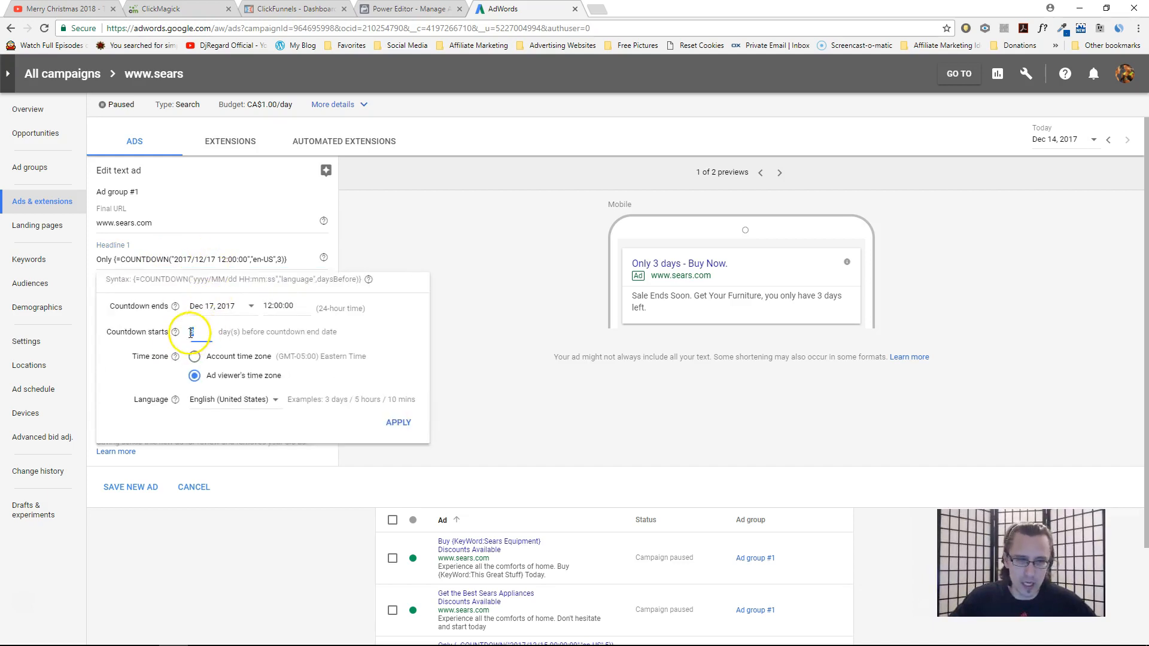
type("1")
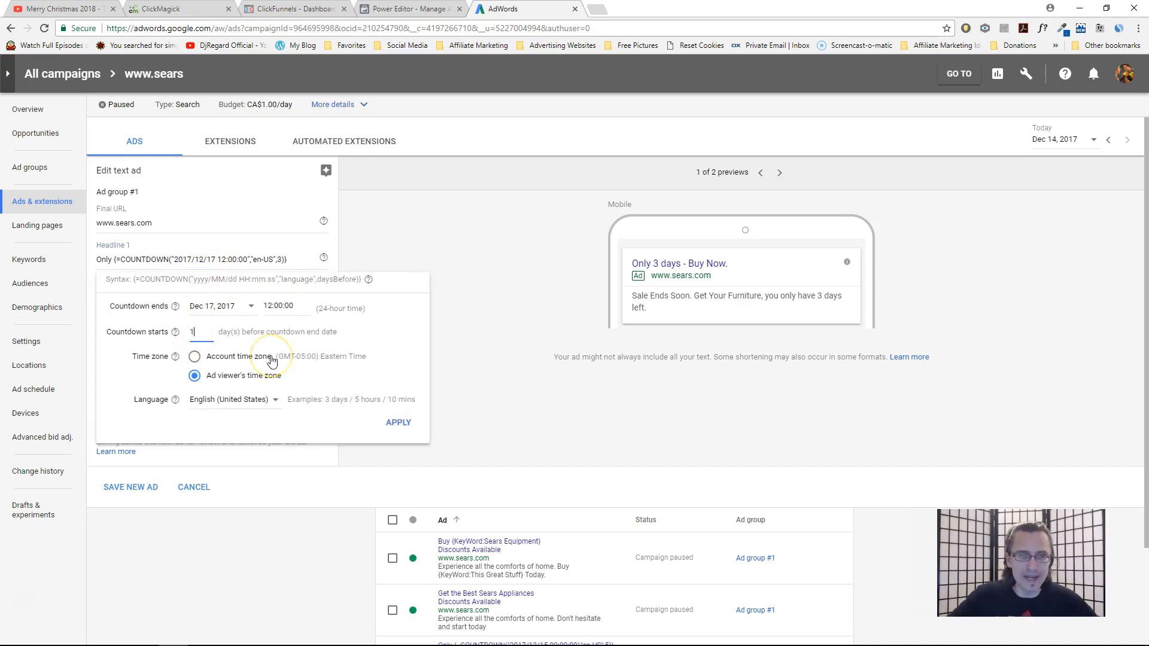
left_click(398, 423)
left_click(179, 259)
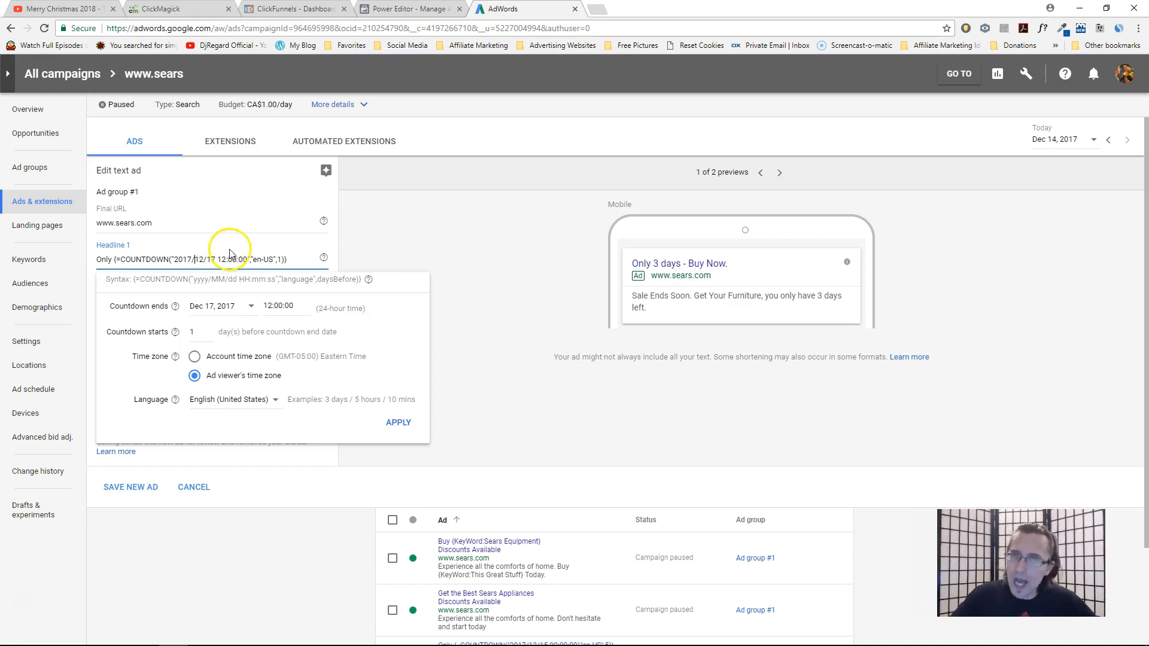
Close the Headline 1 countdown settings, then open the Description's countdown settings to examine them and close them again.
left_click(435, 231)
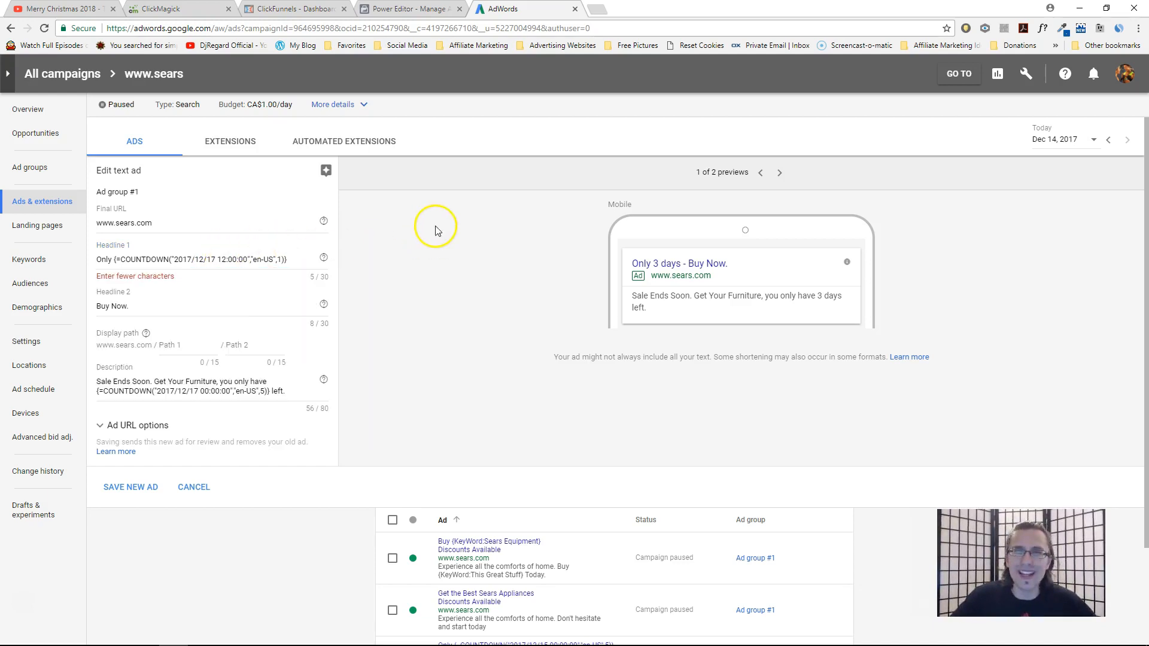
left_click(170, 393)
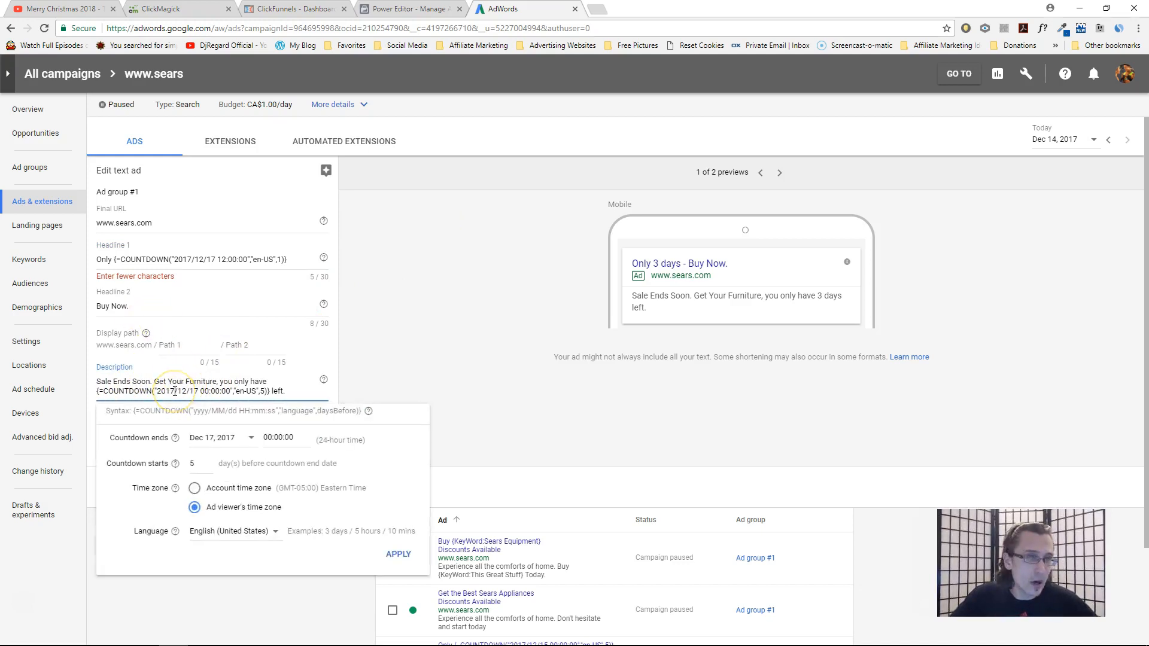
left_click(422, 354)
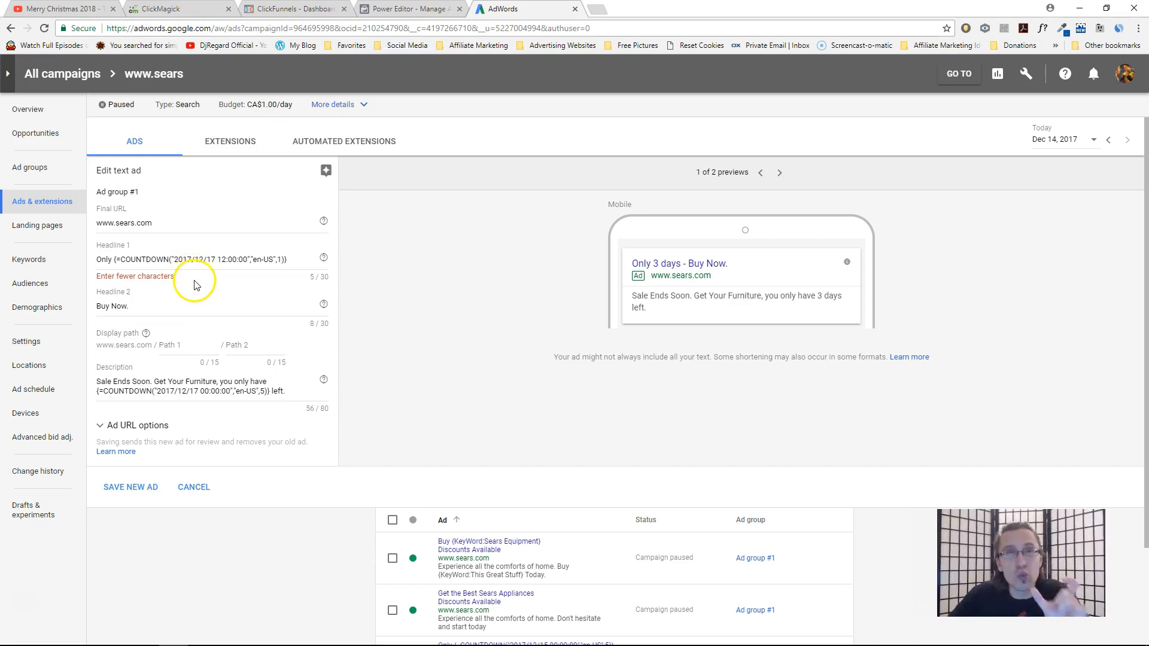
Examine the Headline 1 countdown settings and highlight its countdown code, leaving the settings open.
left_click(192, 260)
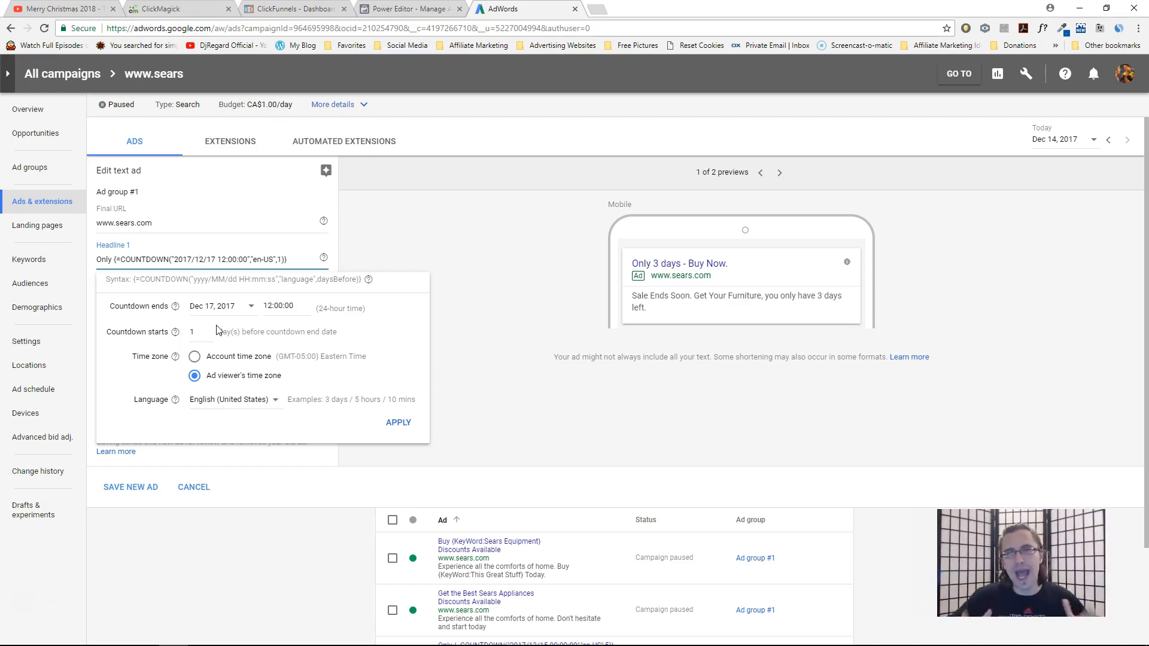
left_click(438, 232)
left_click_drag(106, 259, 293, 259)
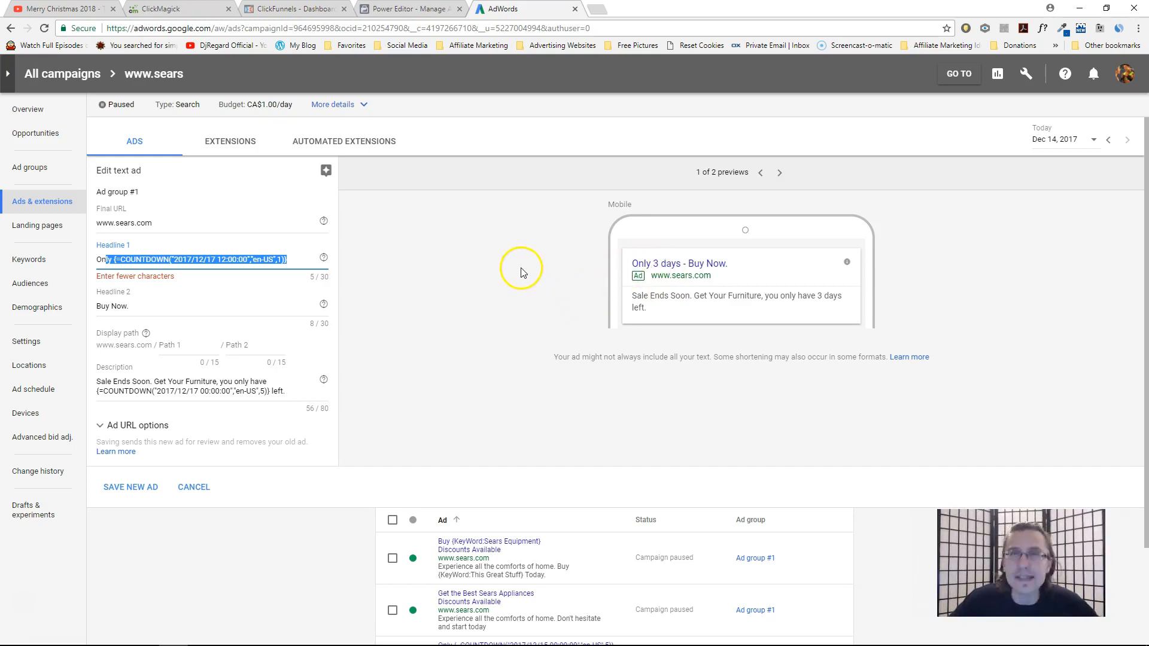
left_click(300, 259)
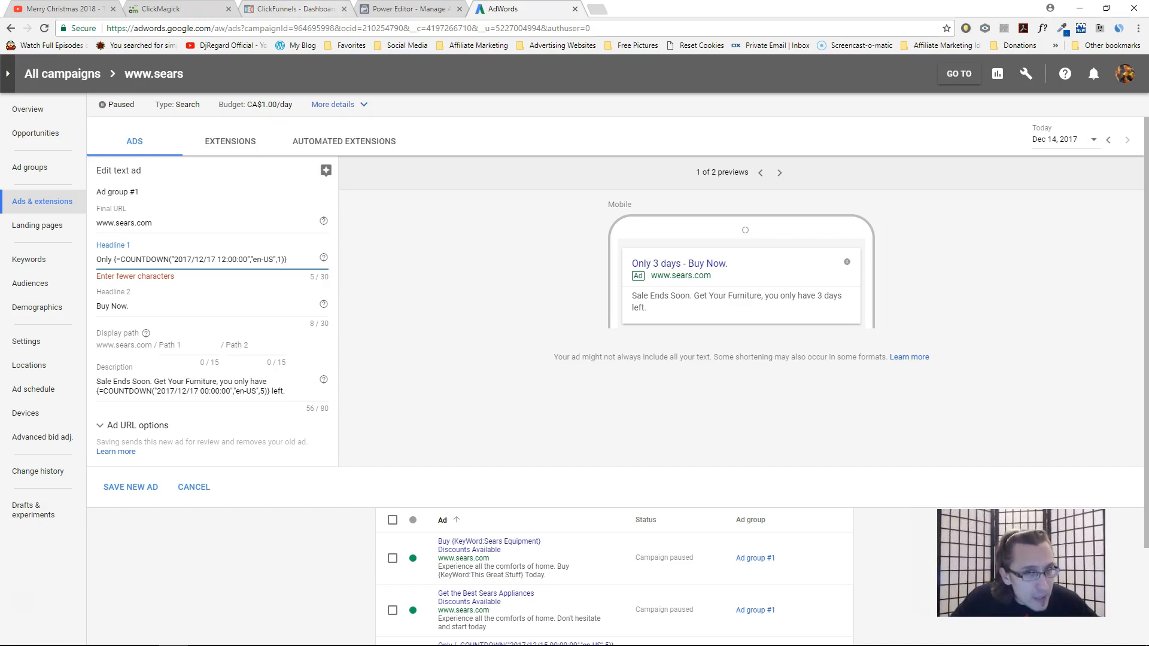
left_click(206, 259)
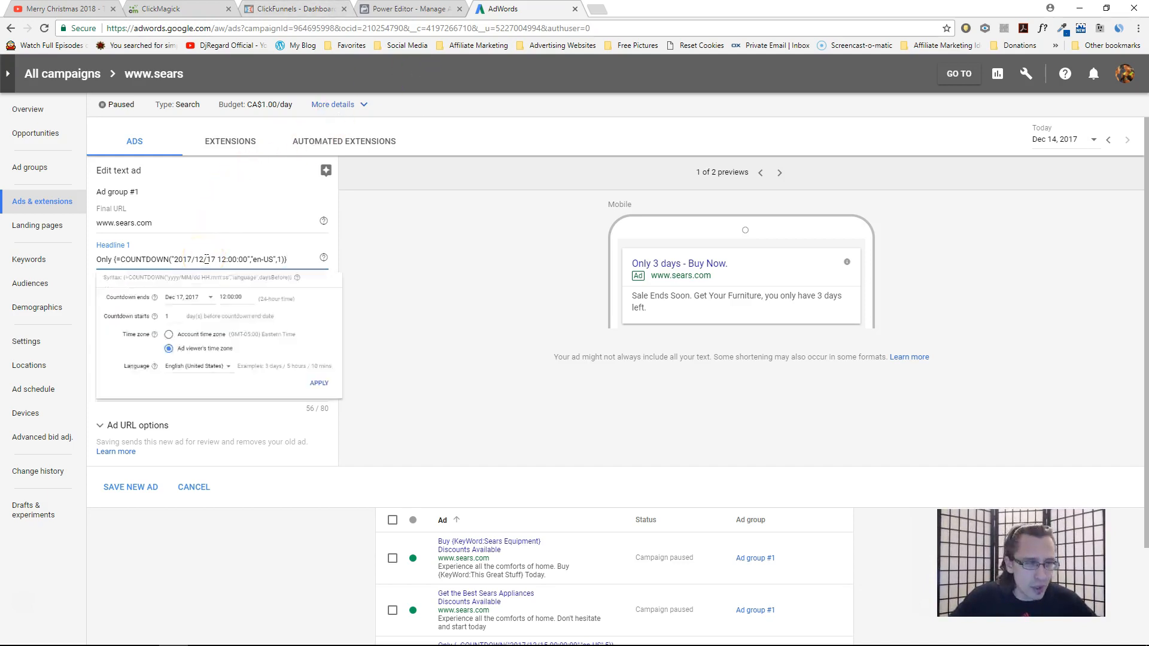